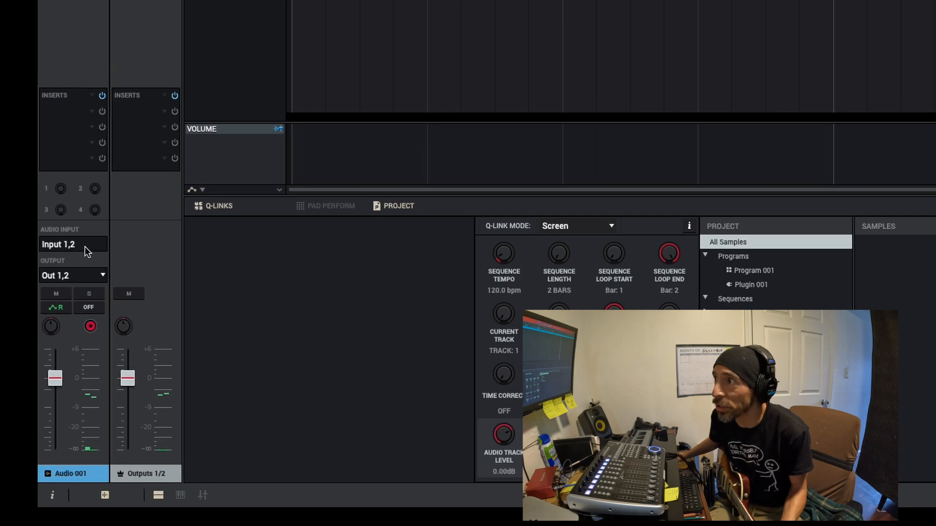
- Route the output of the Audio 001 track to the stereo pair Out 1,2
left_click(103, 275)
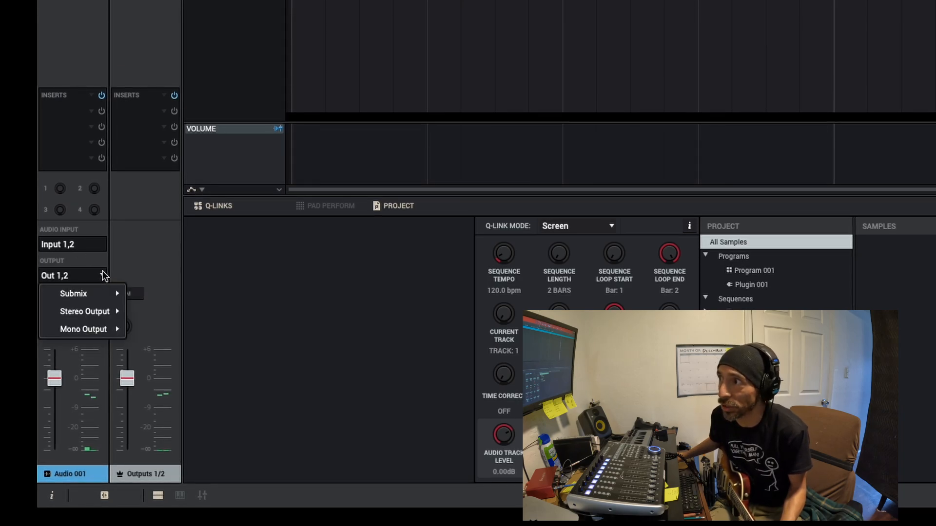
left_click(98, 276)
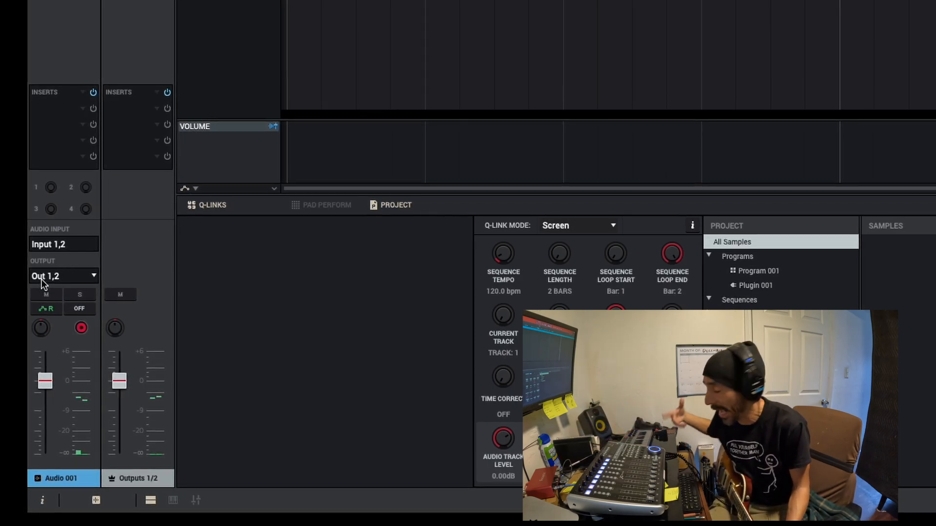
left_click(92, 276)
mouse_move(75, 314)
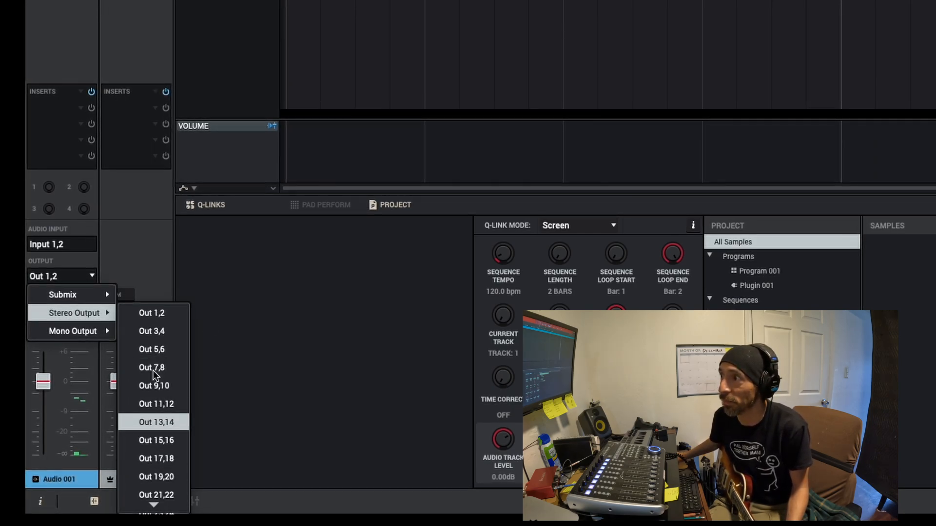
left_click(159, 315)
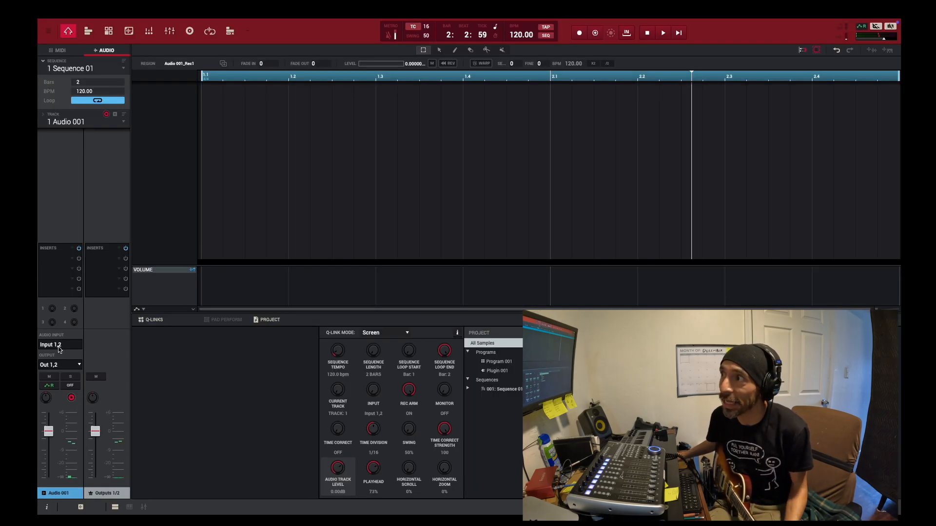
- Try to set the audio input of the Audio 001 track to mono Input 1
left_click(59, 346)
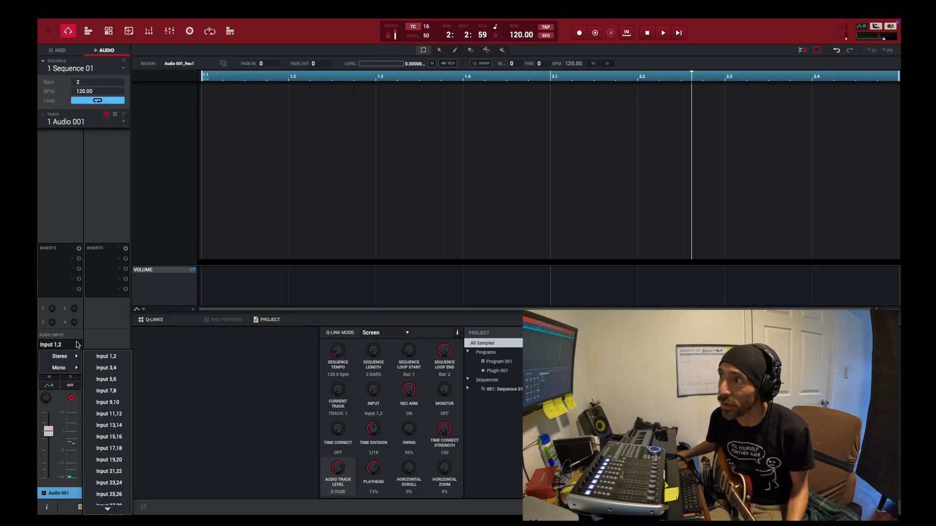
mouse_move(68, 357)
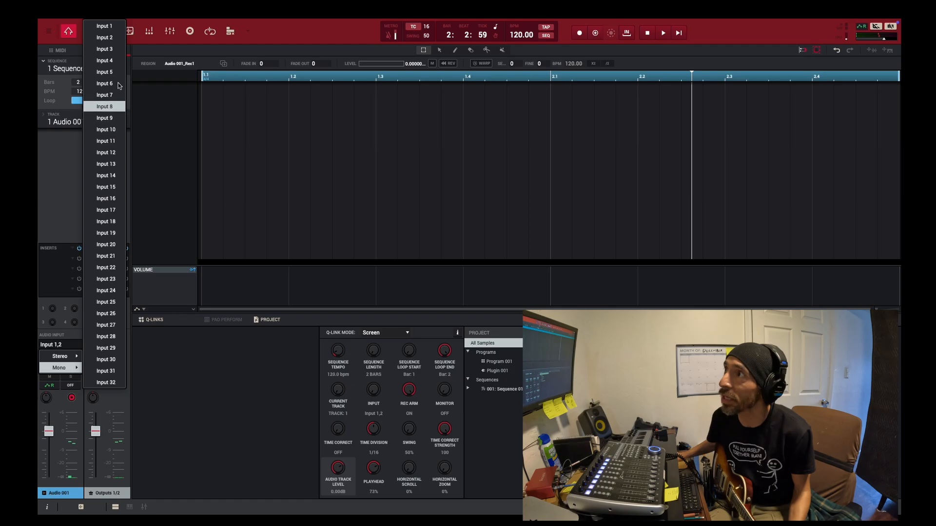
left_click(108, 28)
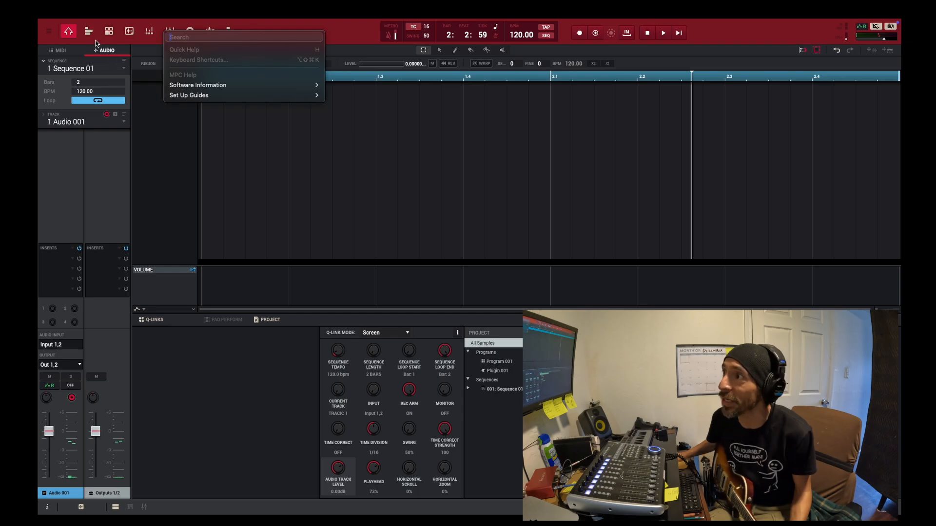
left_click(58, 345)
left_click(60, 347)
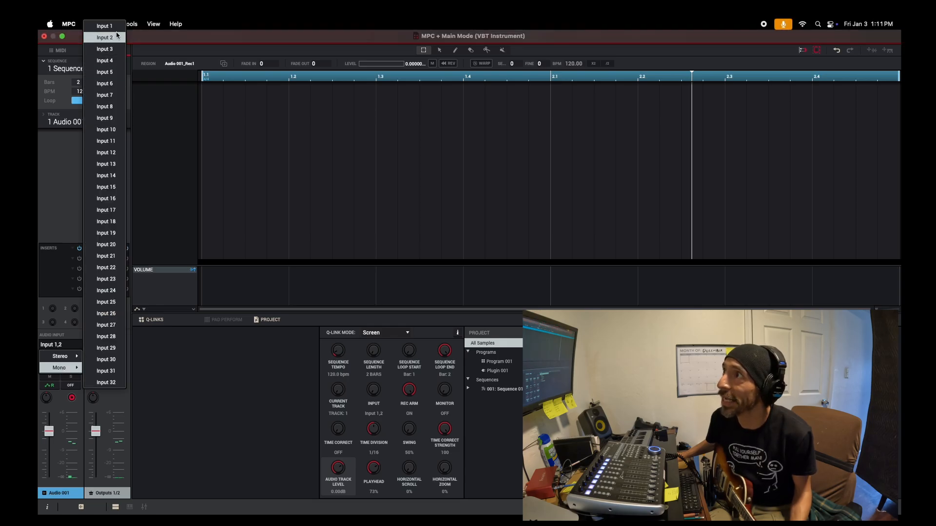
left_click(108, 24)
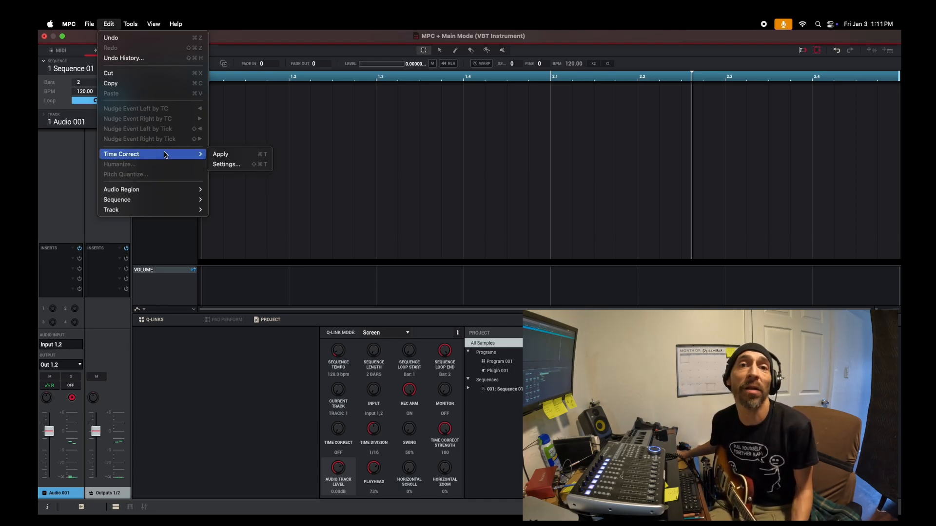
left_click(63, 188)
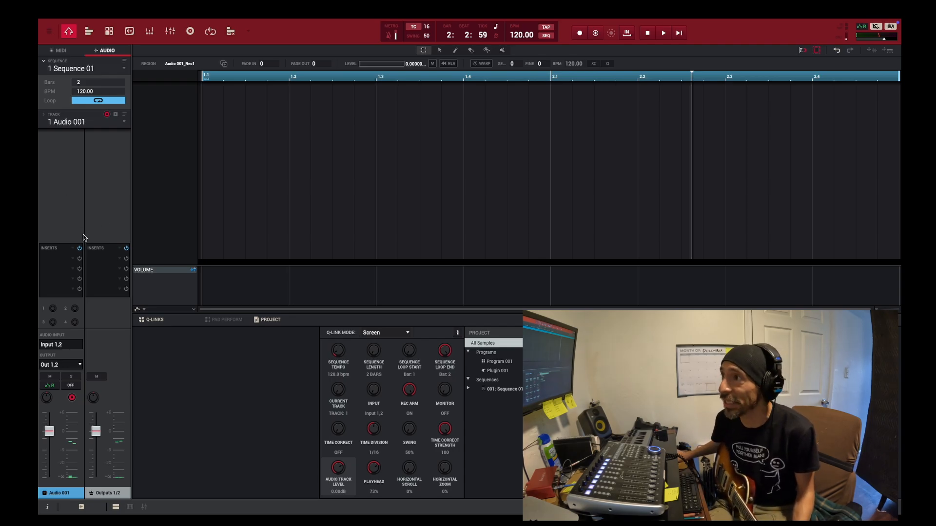
- Switch the Audio 001 track's input to mono Input 17 and from there to mono Input 1
left_click(61, 347)
mouse_move(69, 368)
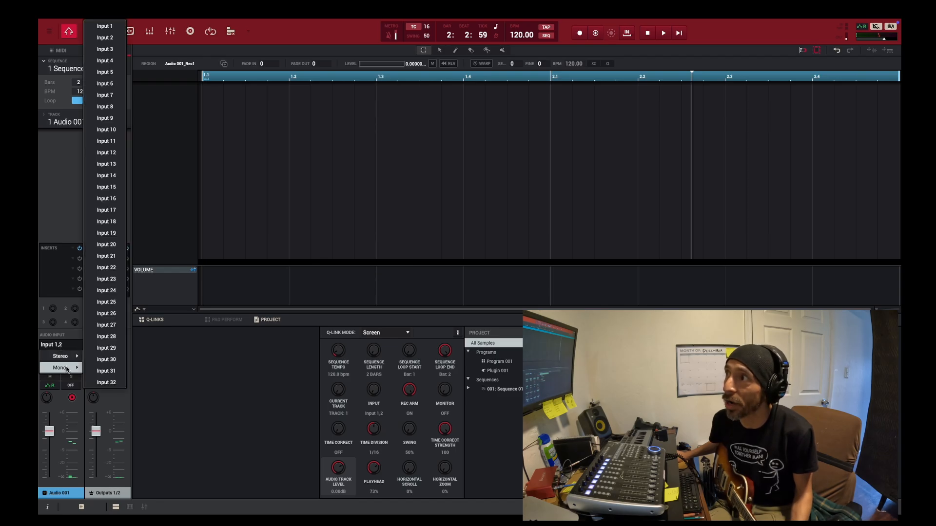
left_click(112, 212)
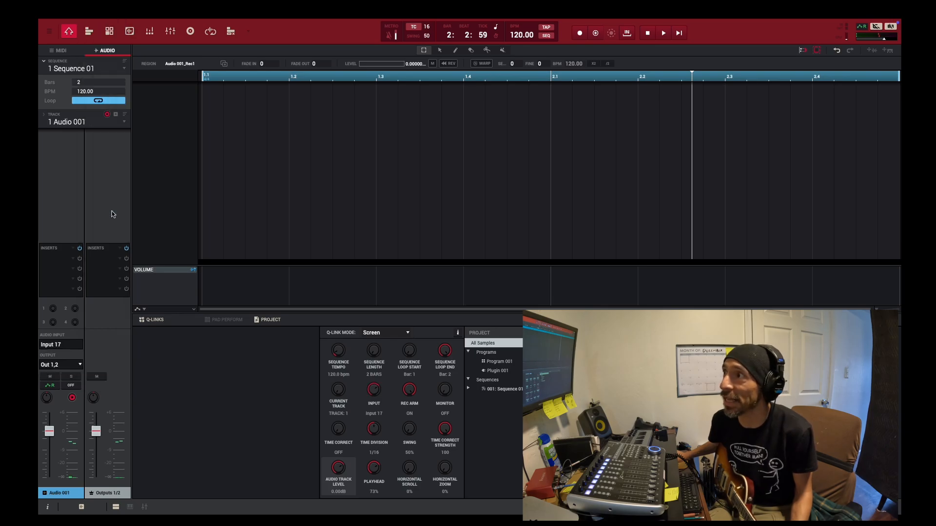
left_click(53, 346)
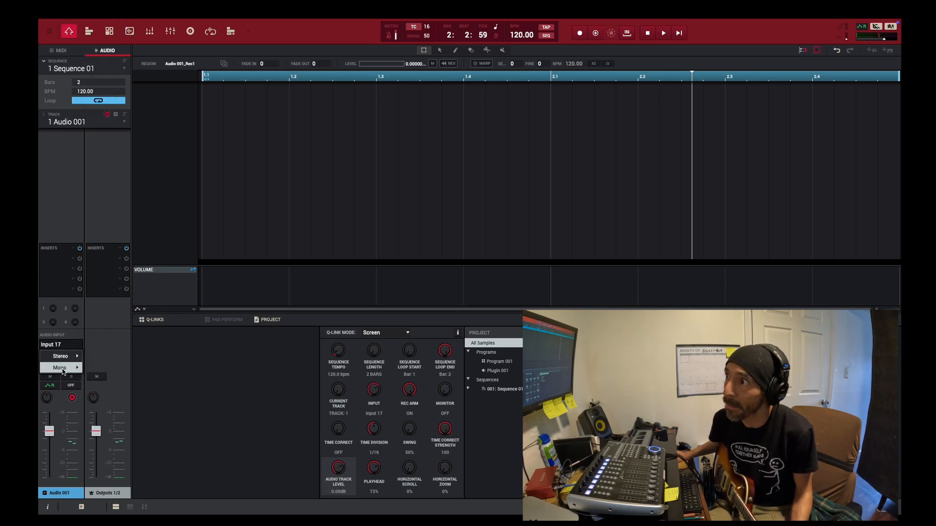
mouse_move(61, 368)
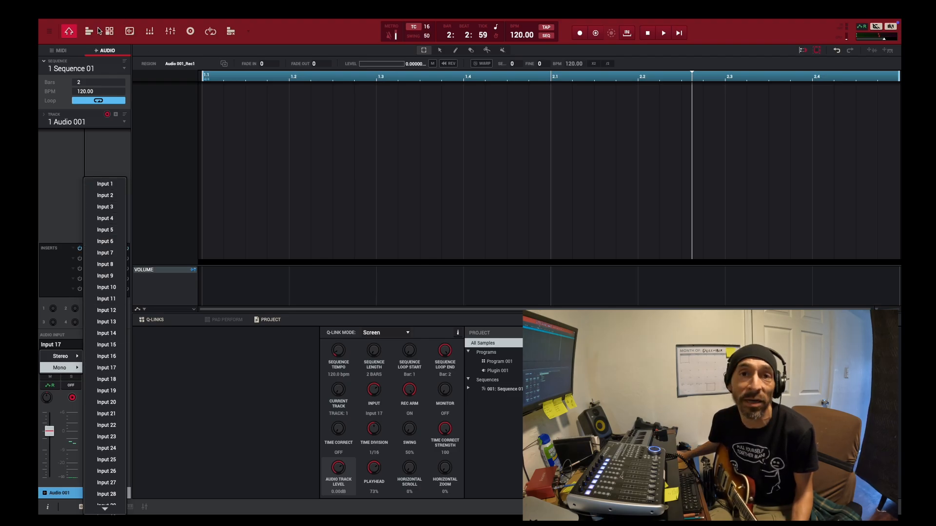
left_click(113, 184)
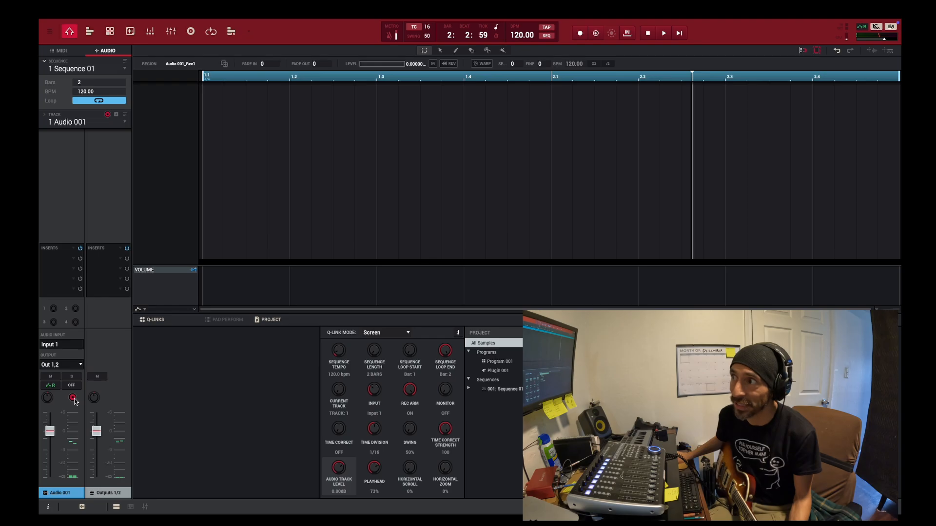
- Rearm the Audio 001 track for recording and record an audio take over the looping two-bar sequence
key("space")
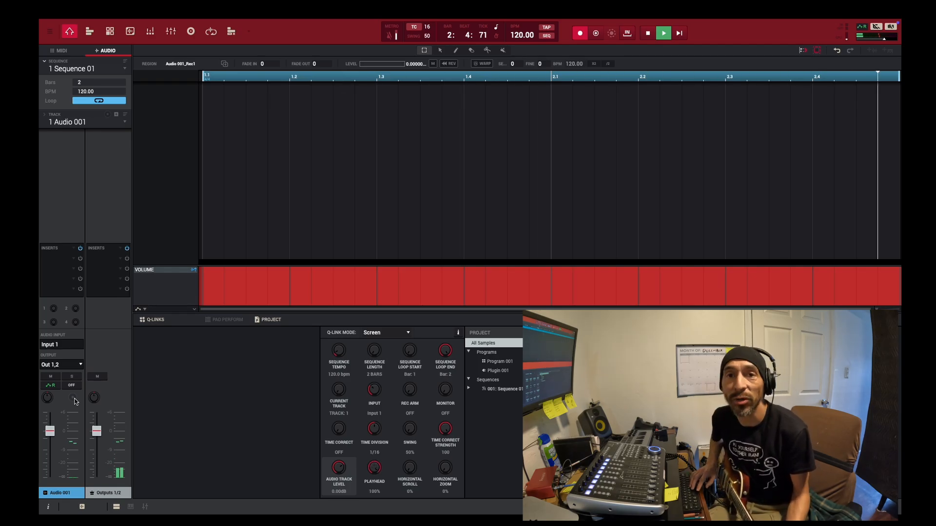
key("space")
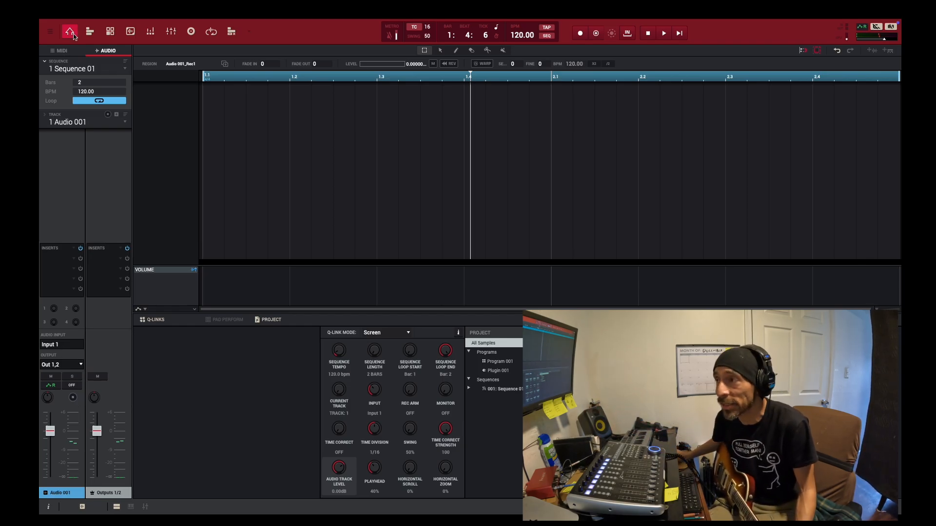
left_click(73, 399)
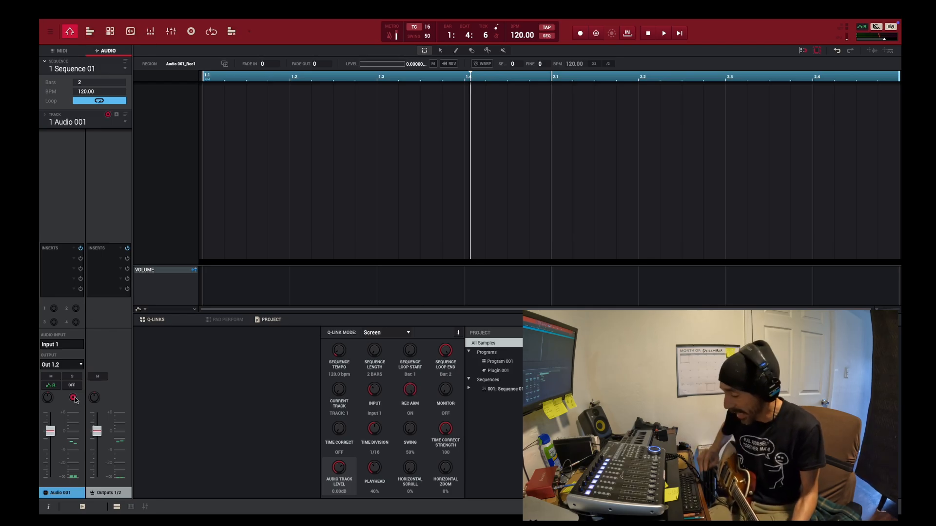
key("r")
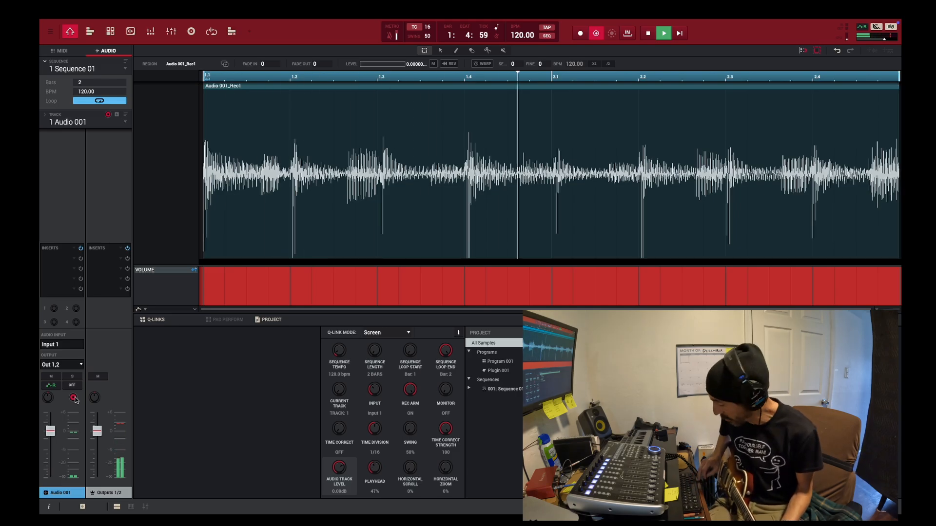
key("space")
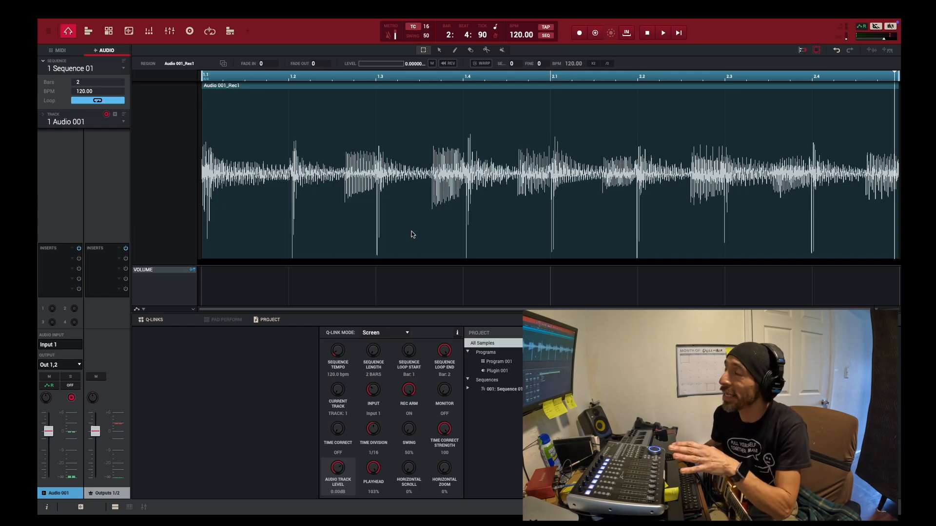
- Compare the MIDI drum track with the audio track and undo the audio take recorded on Audio 001
left_click(69, 50)
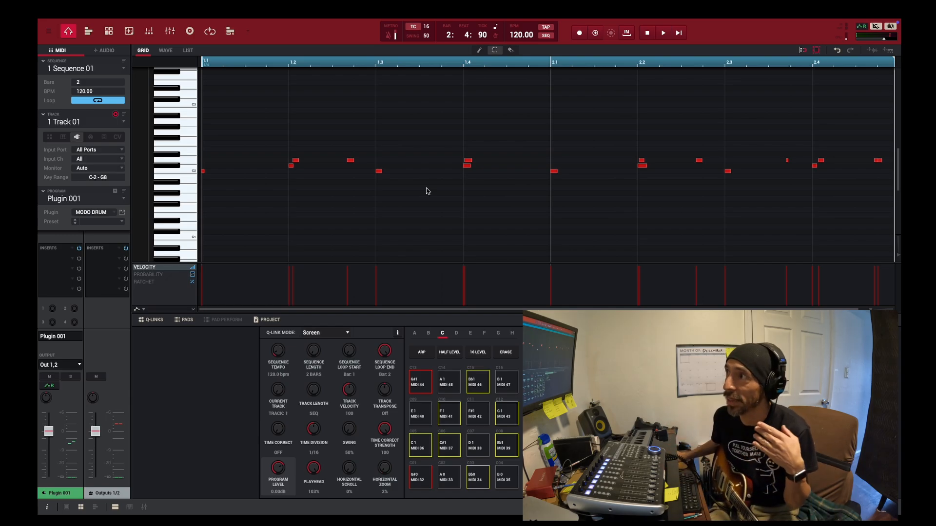
left_click(111, 52)
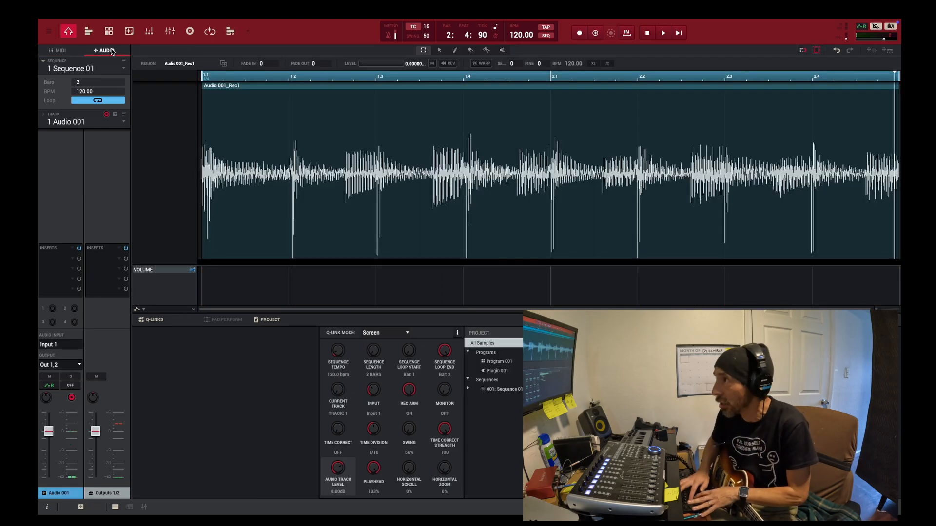
key("ctrl+z")
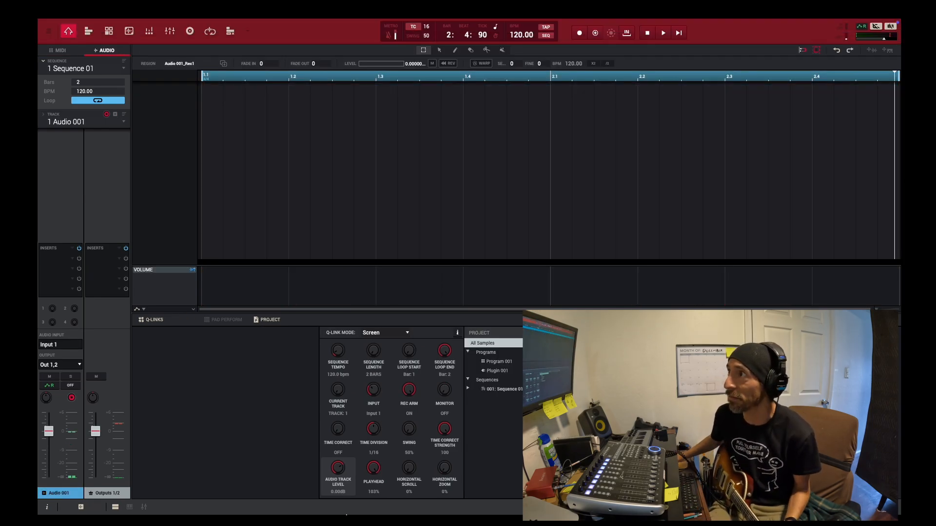
- Double the length of Sequence 01 twice from the MIDI drum track, extending it to 8 bars
left_click(56, 51)
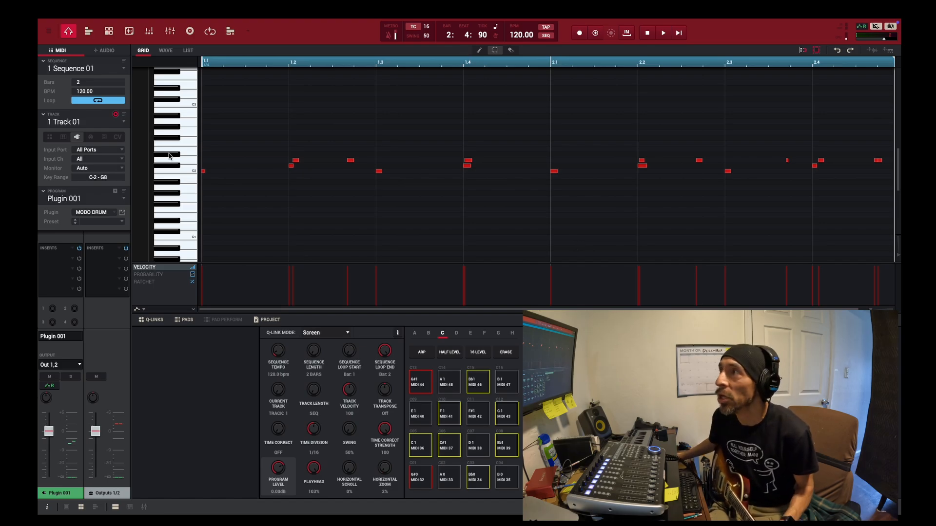
left_click(49, 32)
mouse_move(55, 58)
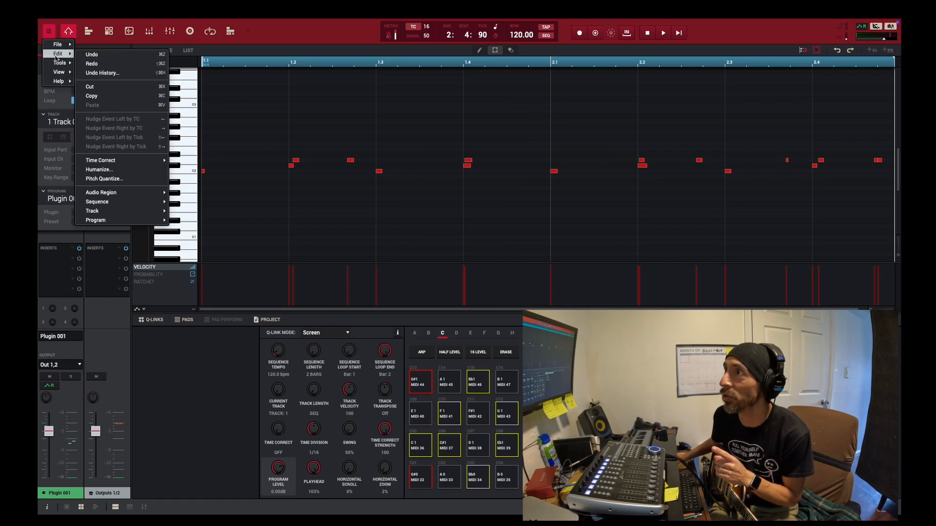
mouse_move(117, 201)
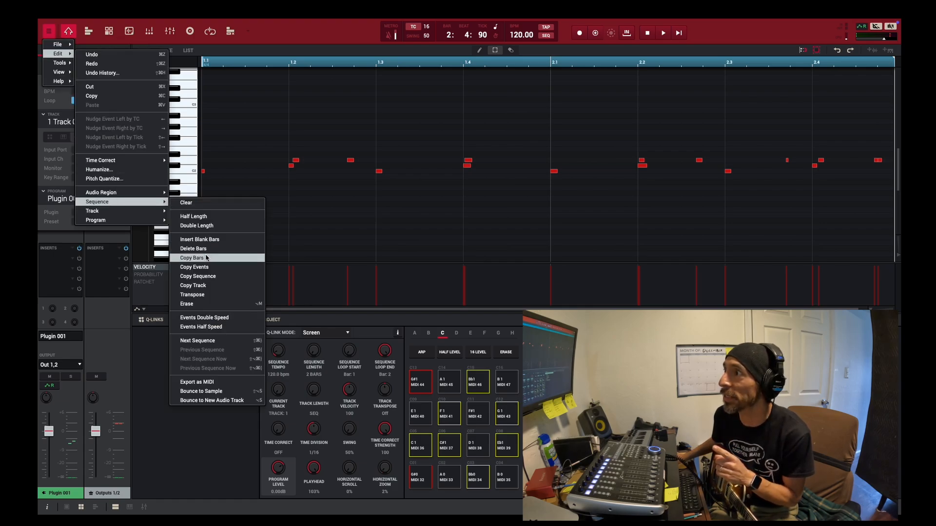
left_click(207, 226)
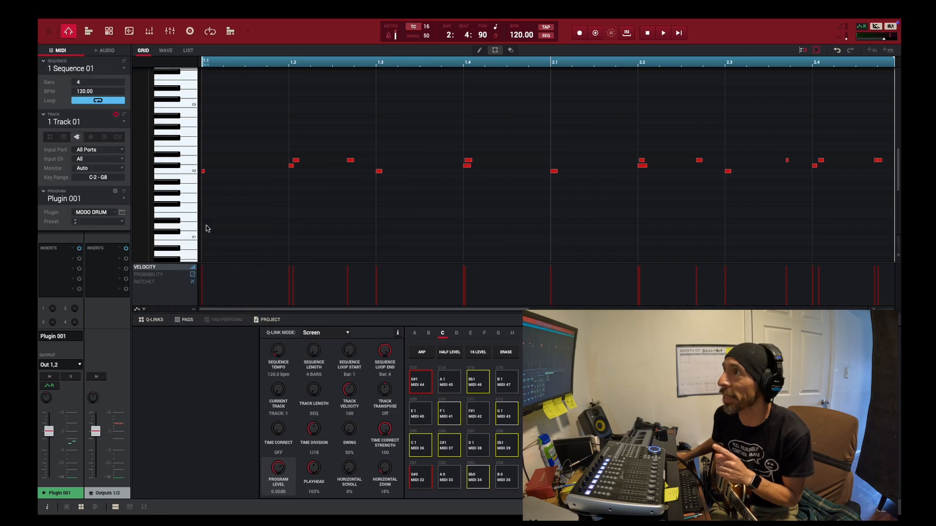
left_click(48, 31)
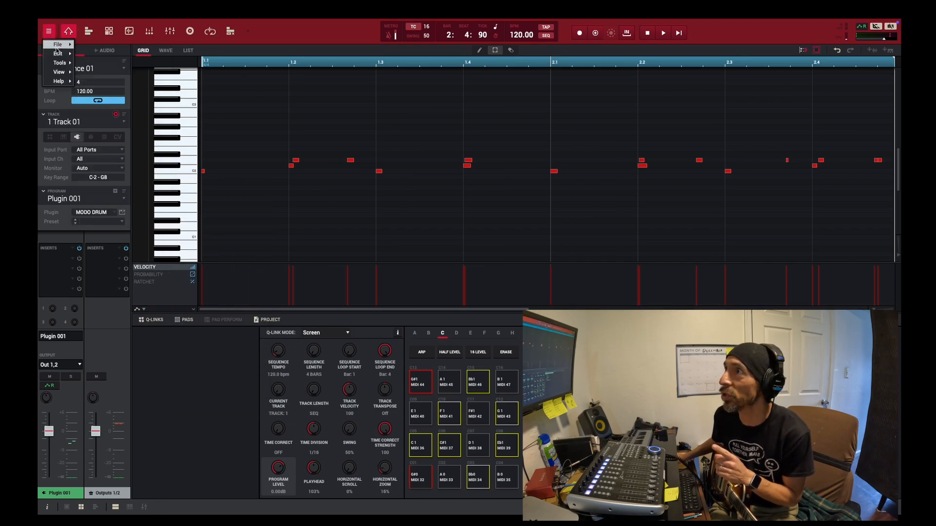
mouse_move(64, 46)
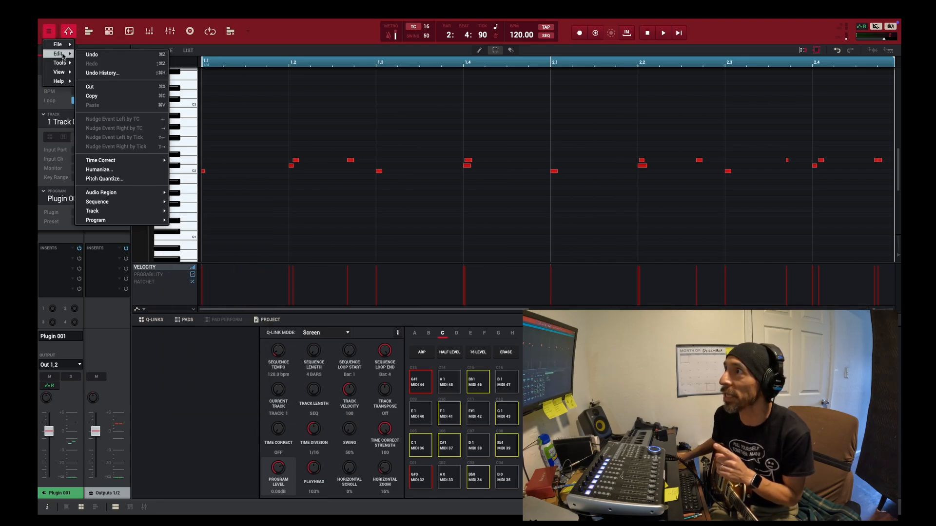
mouse_move(137, 202)
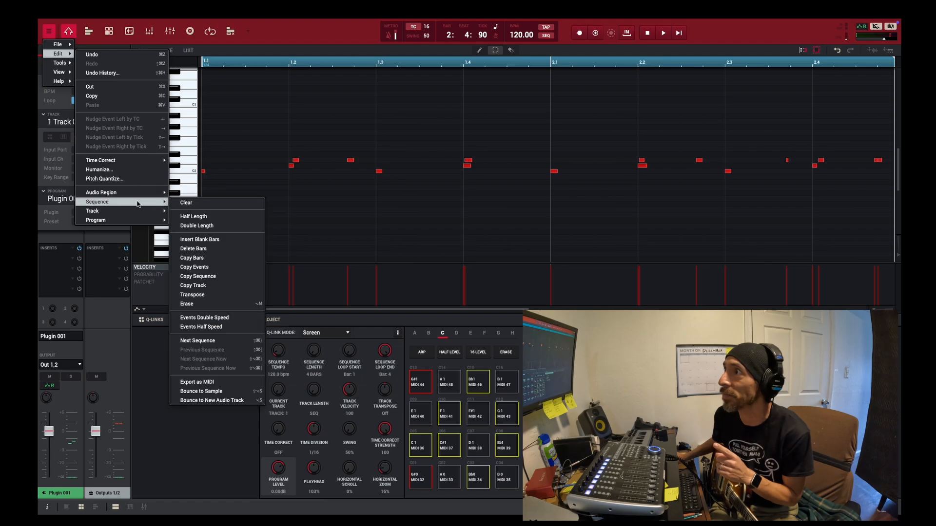
left_click(205, 227)
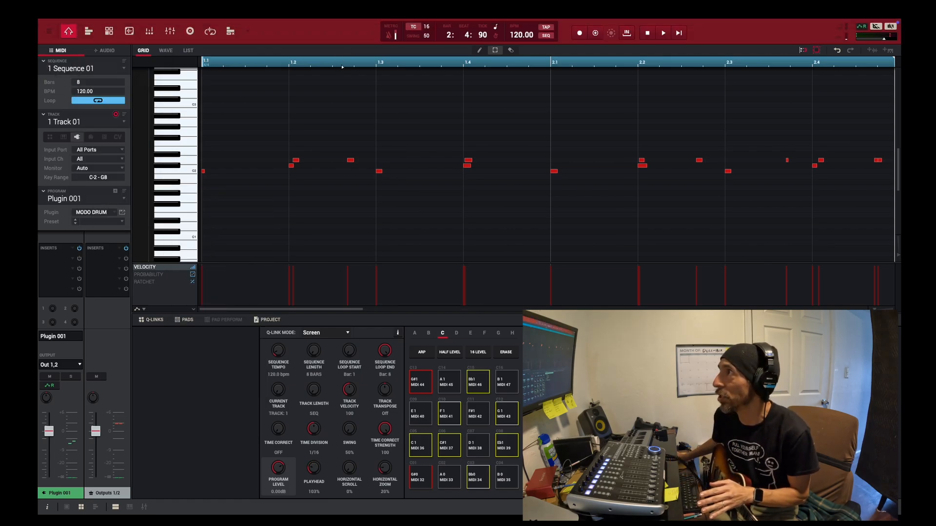
- Select all drum notes in bars 7 and 8 and return the playhead to the start of the sequence
left_click_drag(342, 67, 301, 21)
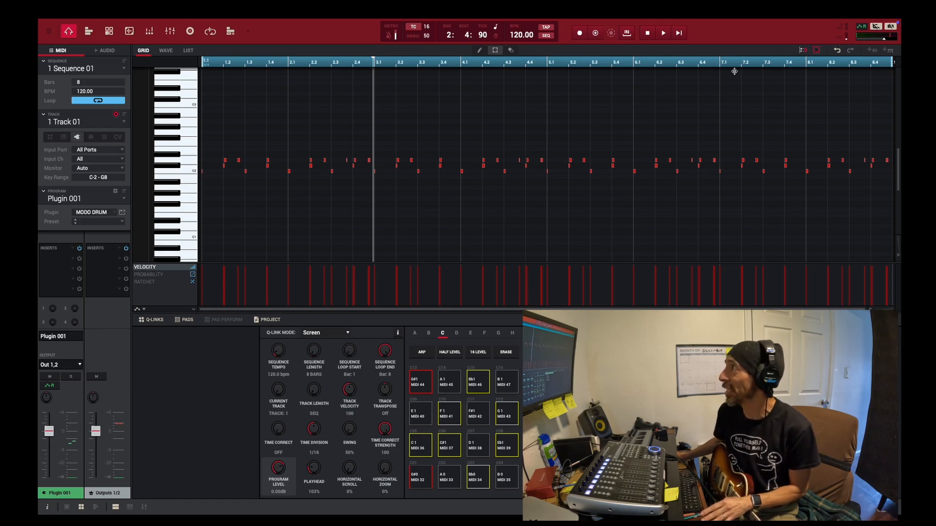
left_click_drag(736, 70, 814, 163)
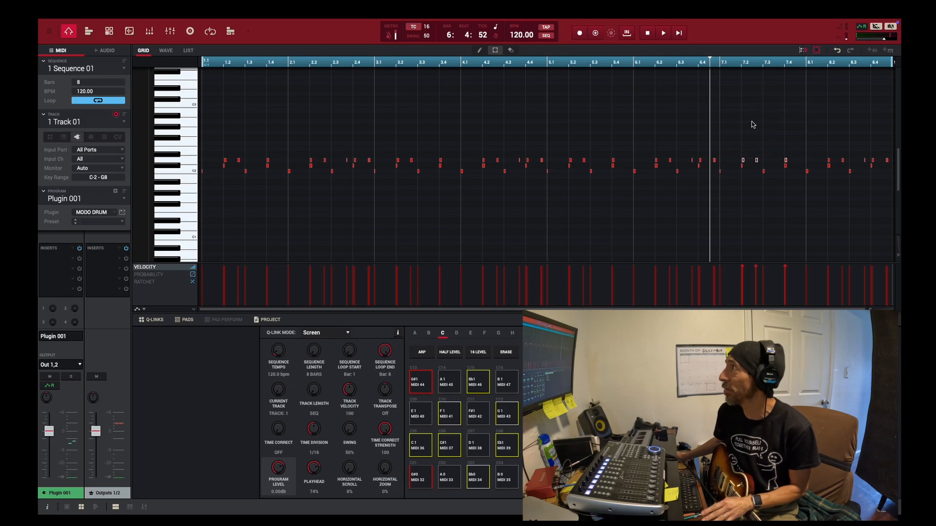
left_click_drag(721, 129, 792, 195)
left_click_drag(717, 132, 900, 216)
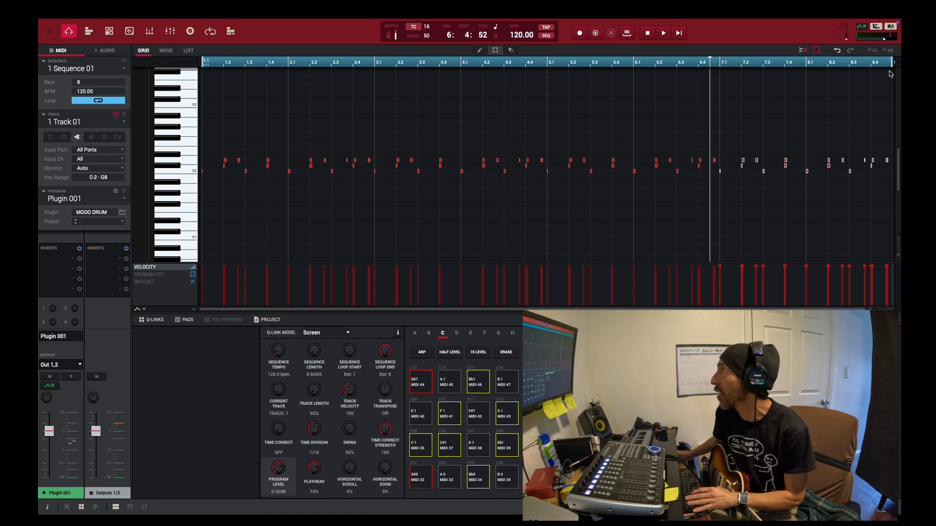
key("Return")
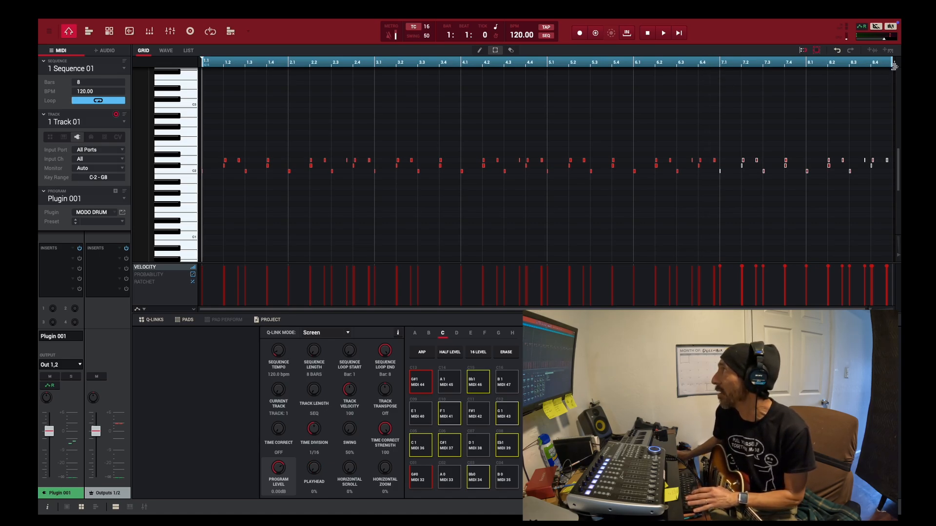
- Place the playhead at the end of bar 8 and paste the copied two bars of drum notes there
left_click(890, 65)
scroll(893, 67, "right", 1)
key("Return")
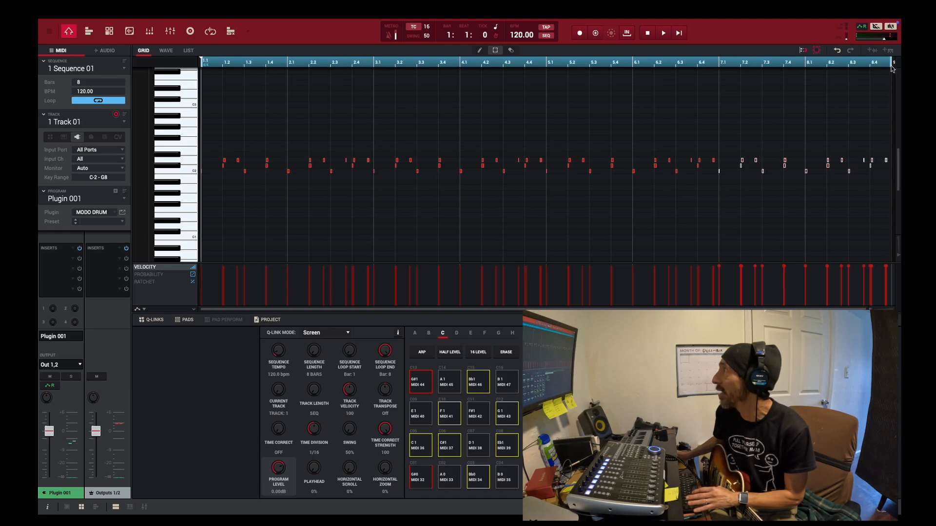
left_click(890, 65)
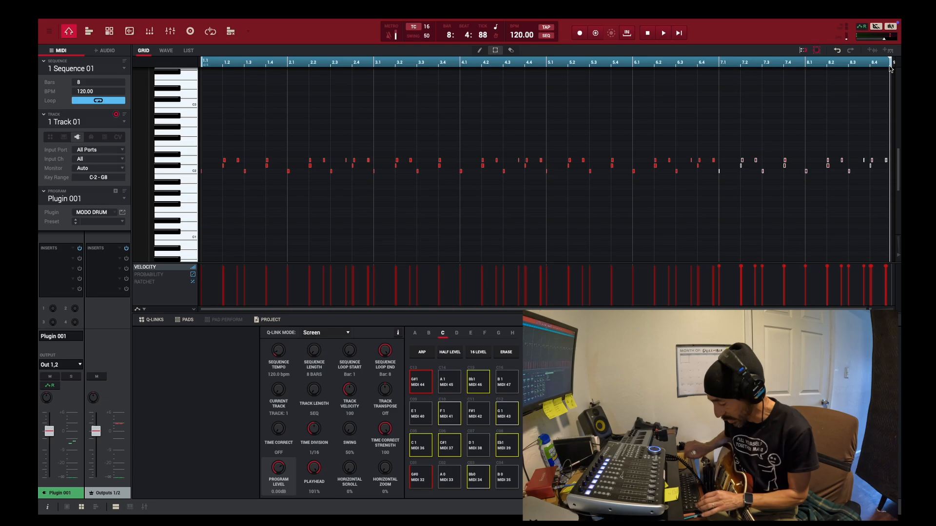
key("ctrl+v")
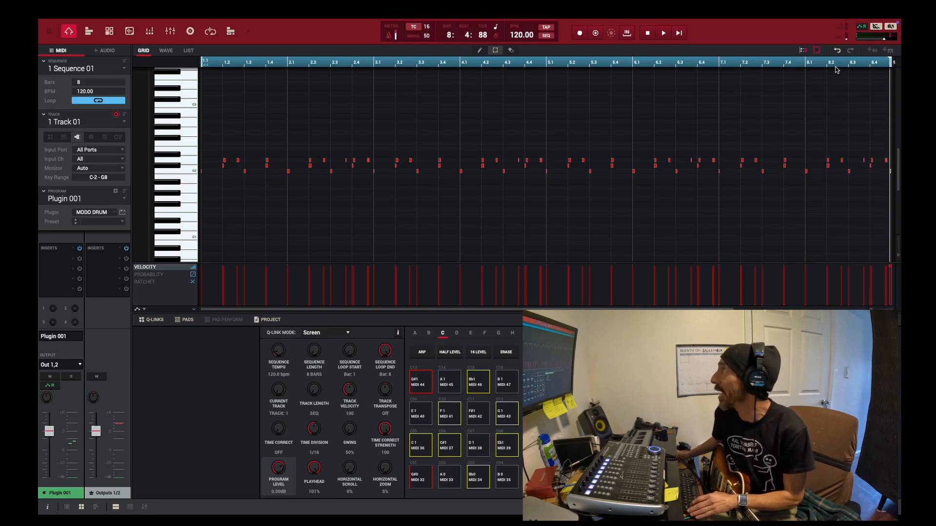
- Extend the end of Sequence 01 to 10 bars to include the pasted notes, and play back the drums
scroll(835, 70, "up", 10)
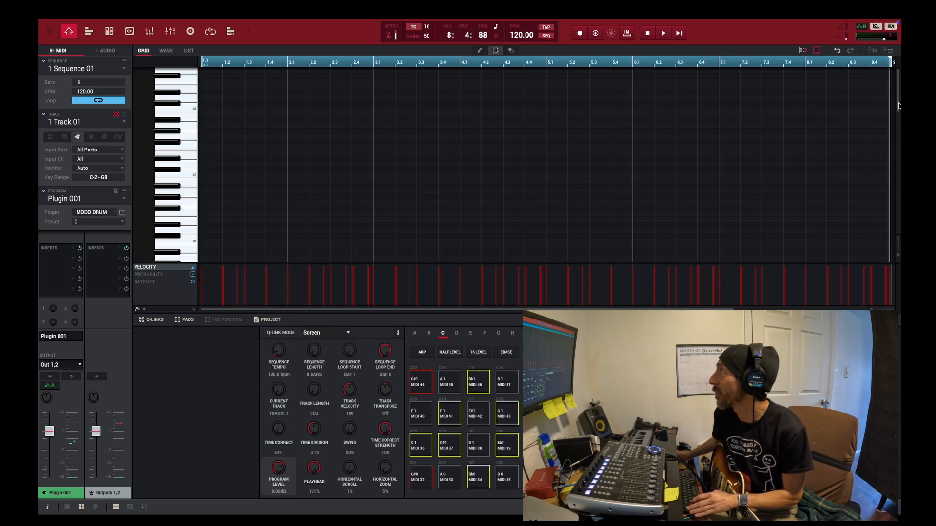
left_click_drag(900, 107, 898, 224)
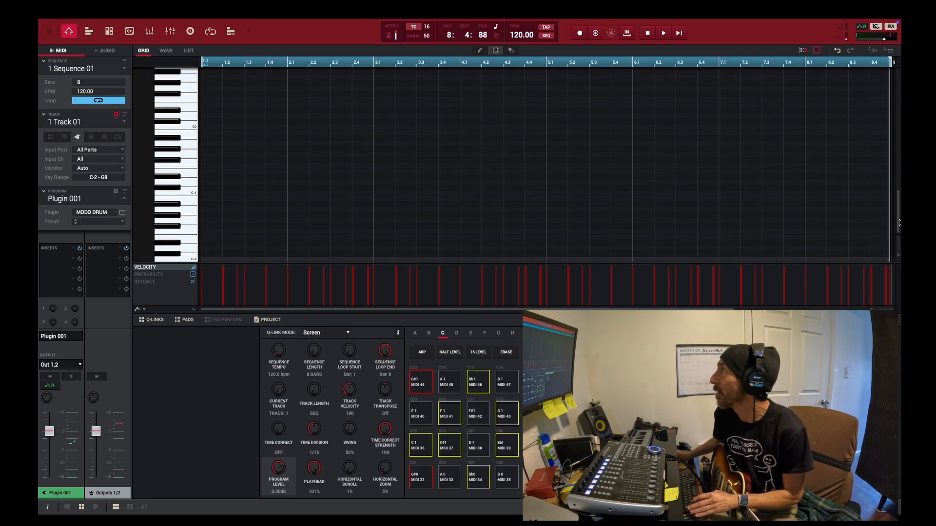
scroll(867, 146, "up", 5)
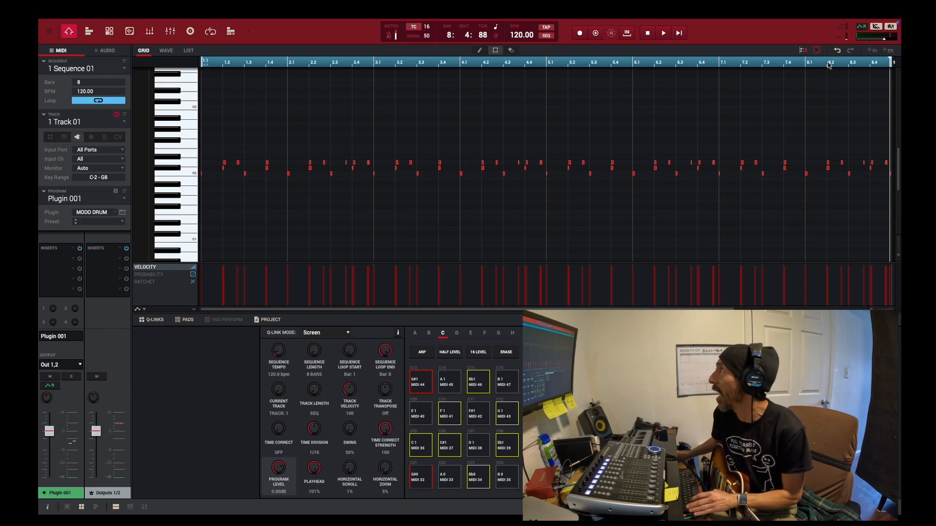
left_click_drag(401, 65, 395, 45)
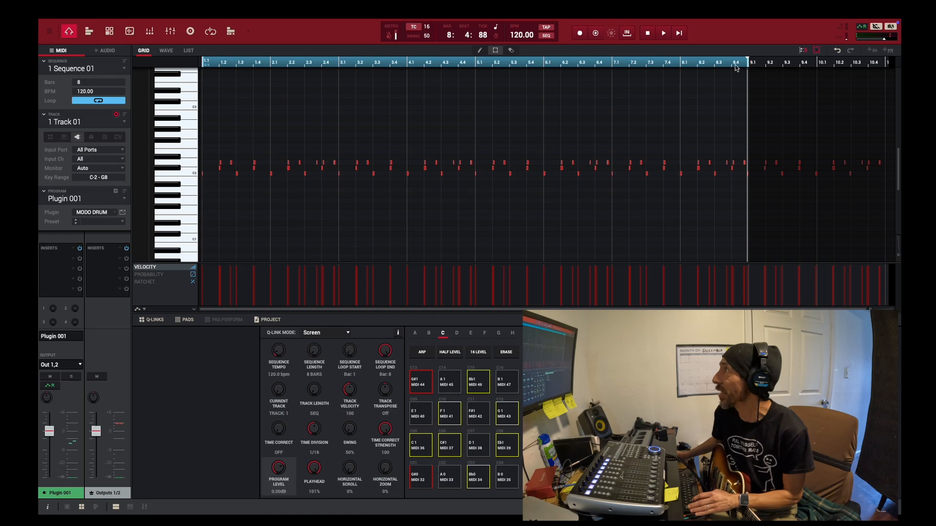
left_click_drag(751, 65, 888, 62)
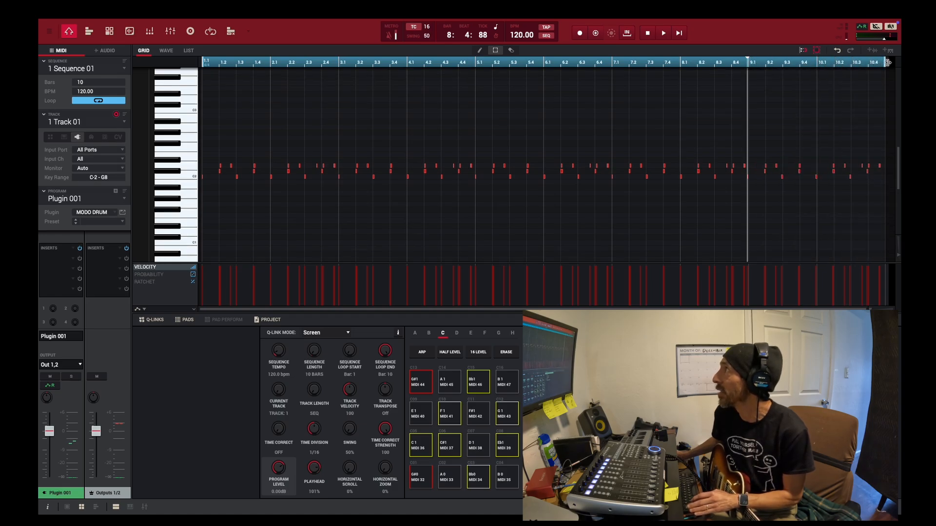
key("space")
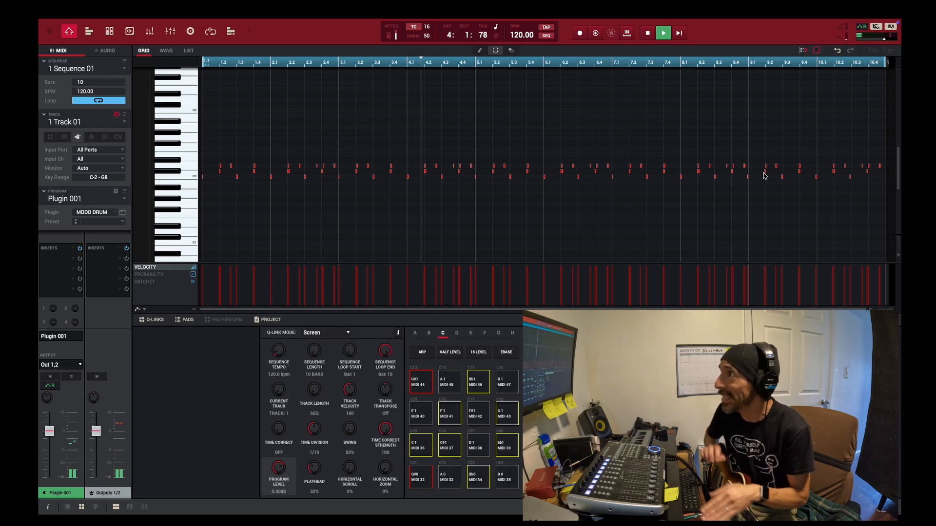
key("space")
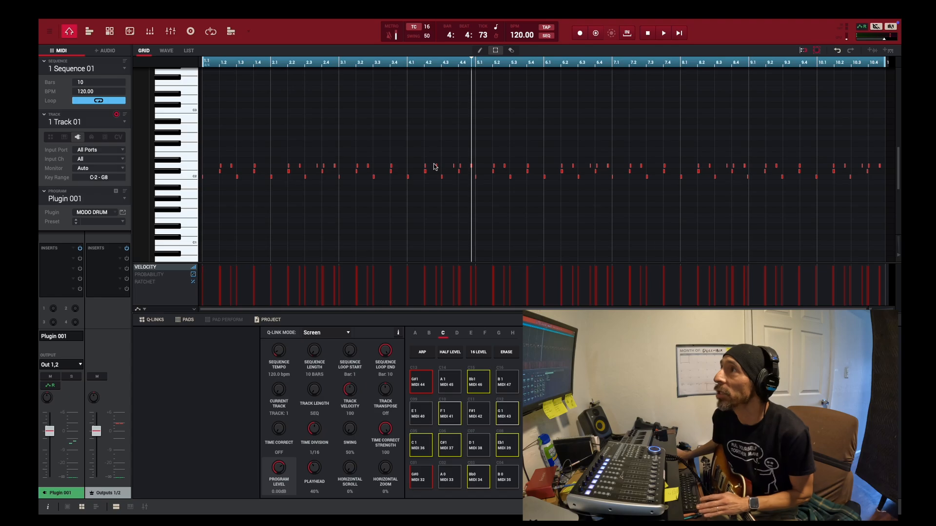
- Record a new audio take on the Audio 001 track over the 10-bar drum sequence, and stop the transport
left_click(105, 50)
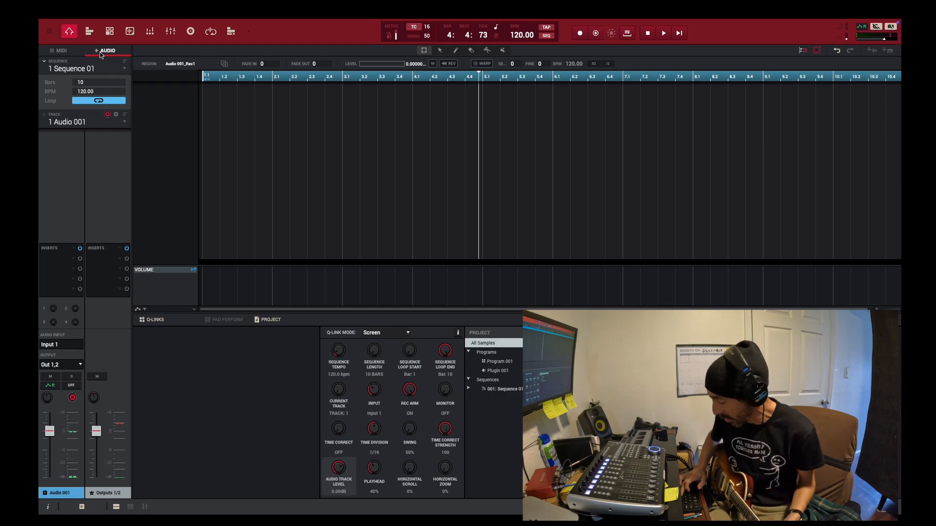
key("KP_Multiply")
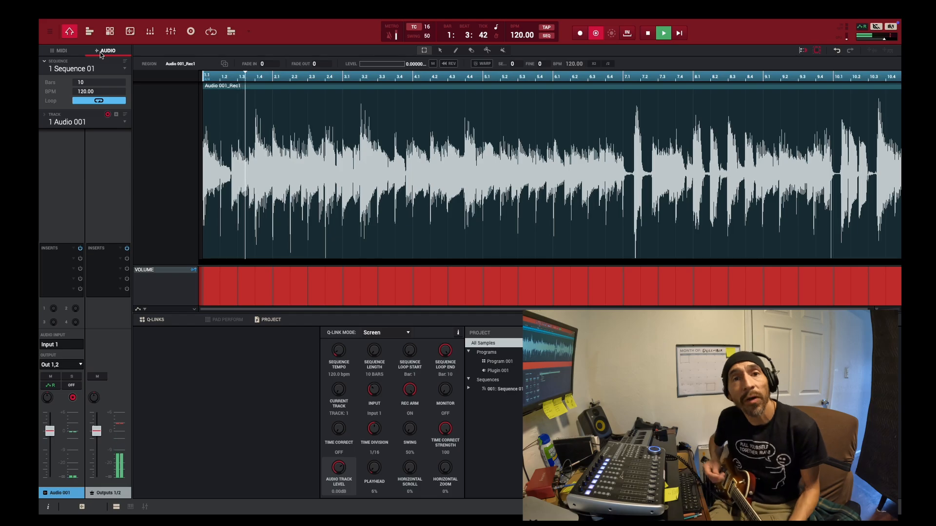
key("space")
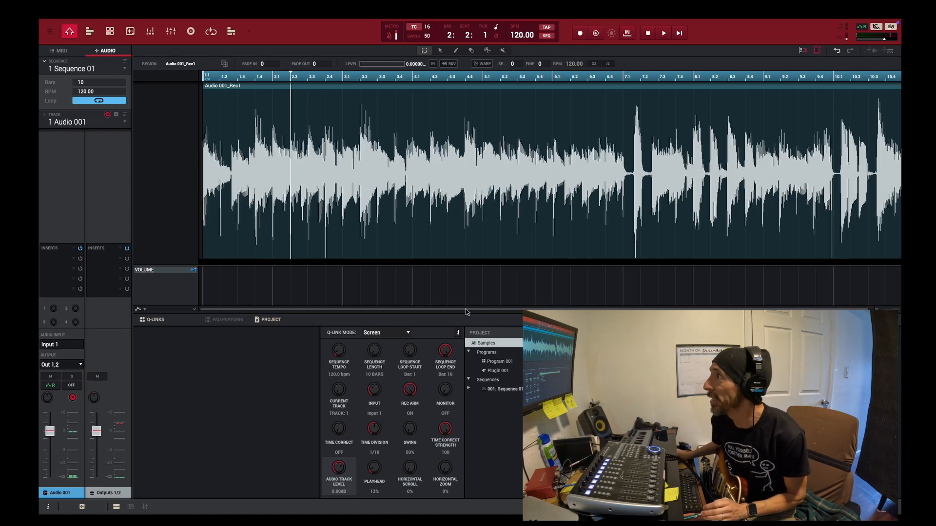
- Inspect the recorded waveform through to the end of bar 10 and play the take back with the drums
left_click_drag(470, 309, 527, 311)
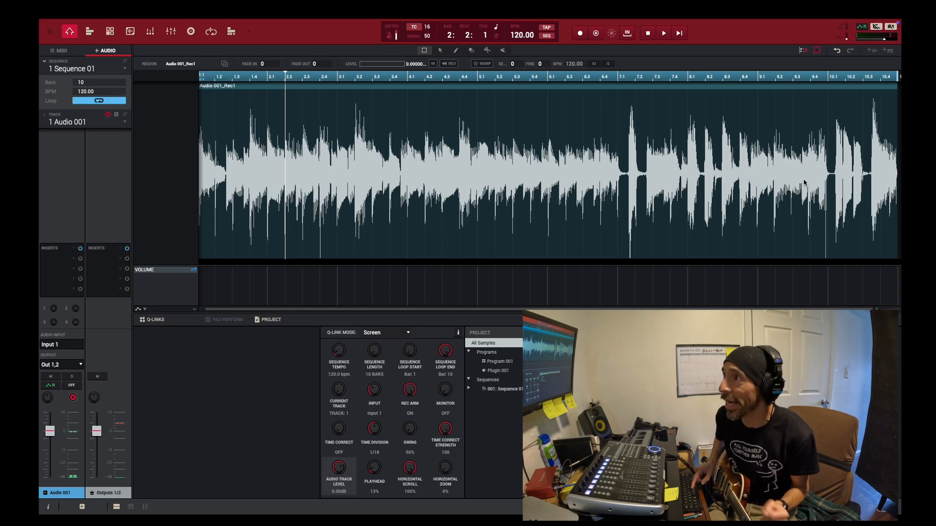
key("space")
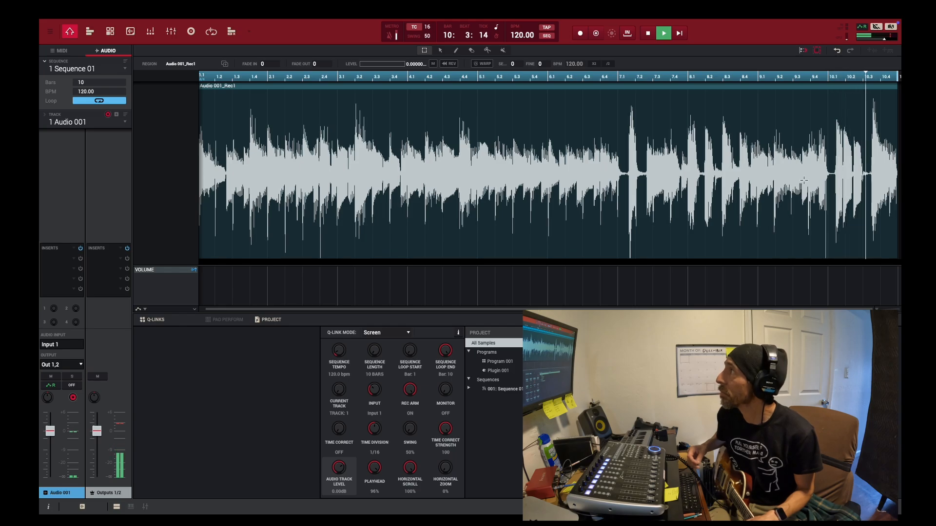
key("space")
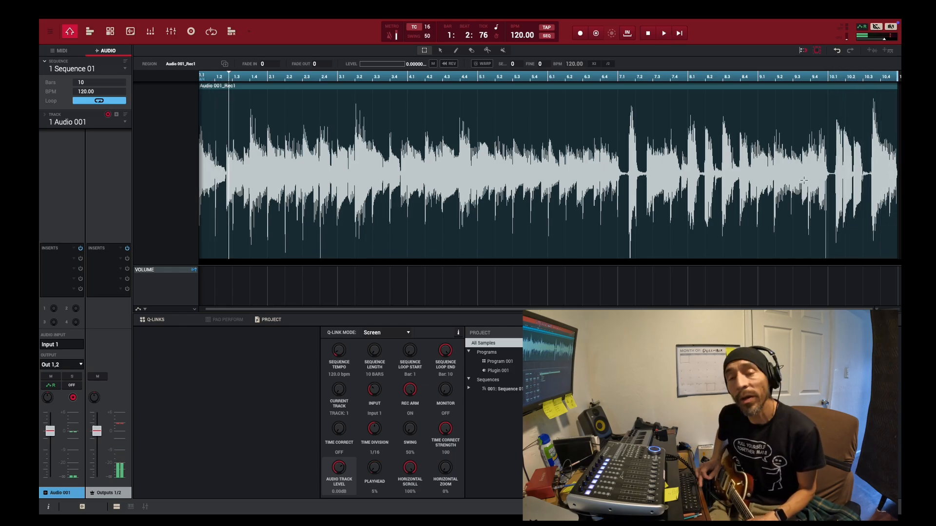